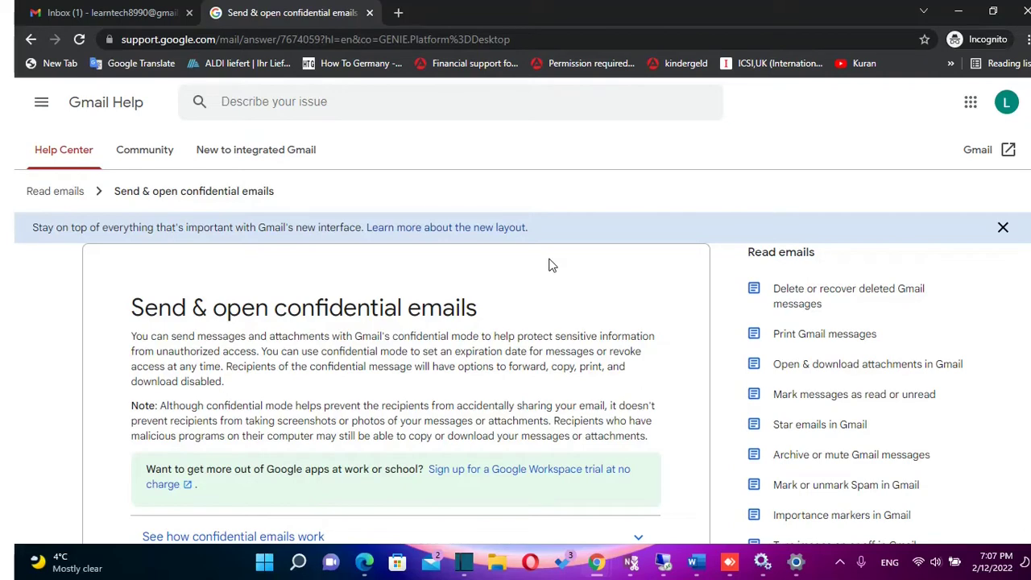
Step: Scroll through the 'Send & open confidential emails' Gmail Help article
{"action": "scroll", "coordinate": [548, 274], "scroll_direction": "down", "scroll_amount": 1}
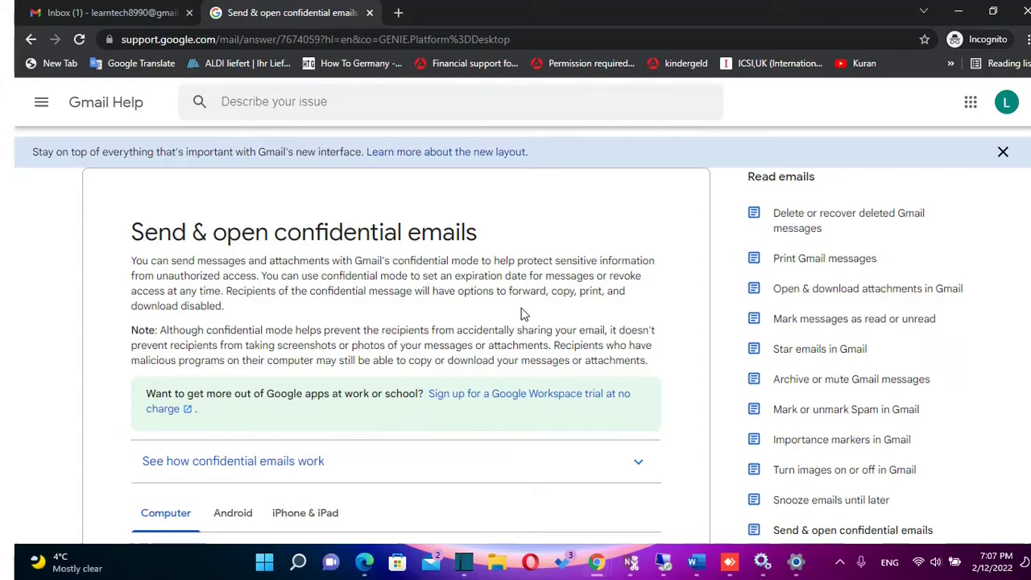
{"action": "scroll", "coordinate": [419, 210], "scroll_direction": "up", "scroll_amount": 1}
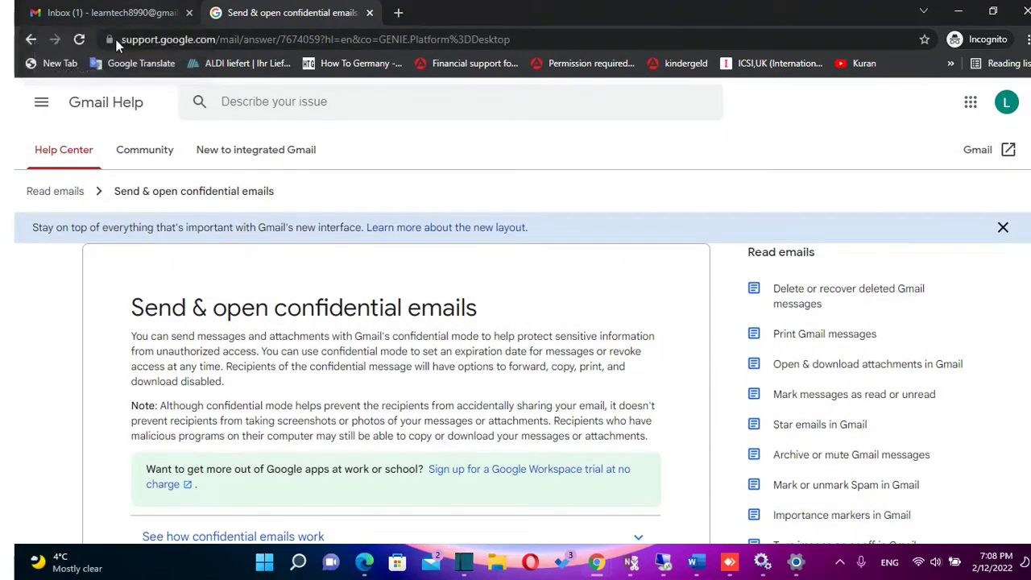
Step: In the Gmail inbox, start a new email addressed to the recipient's e-mail address
{"action": "left_click", "coordinate": [110, 12]}
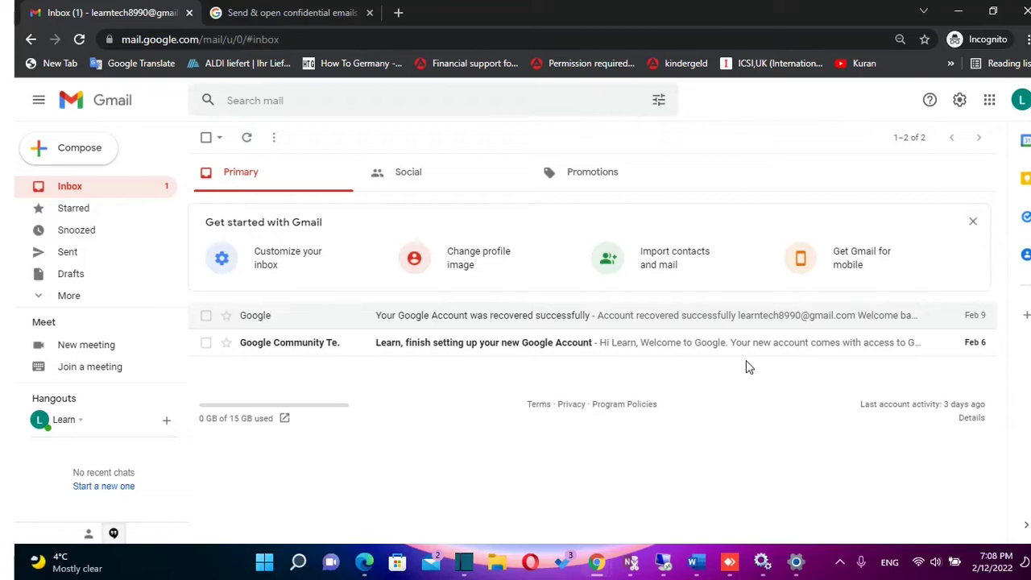
{"action": "left_click", "coordinate": [64, 153]}
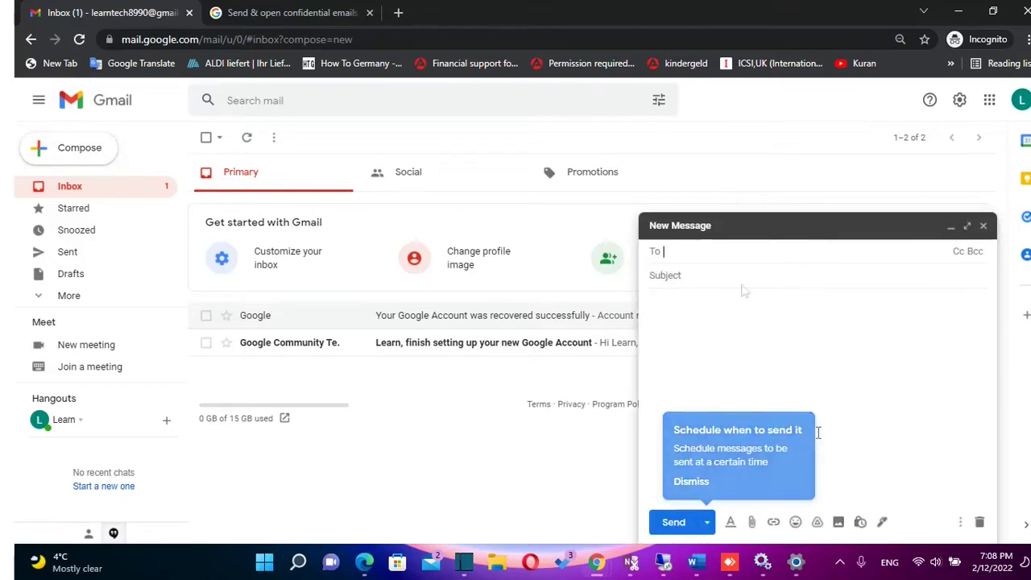
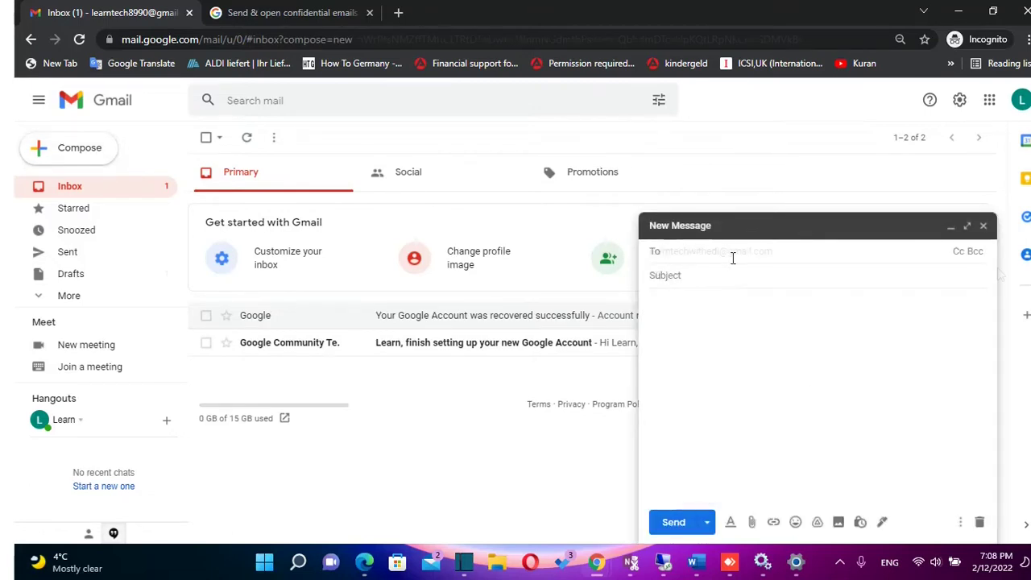
{"action": "key", "text": "Tab"}
Step: Give the email subject 'Test' and body 'Hello, this is a confidential email.'
{"action": "type", "text": "TE"}
{"action": "key", "text": "BackSpace"}
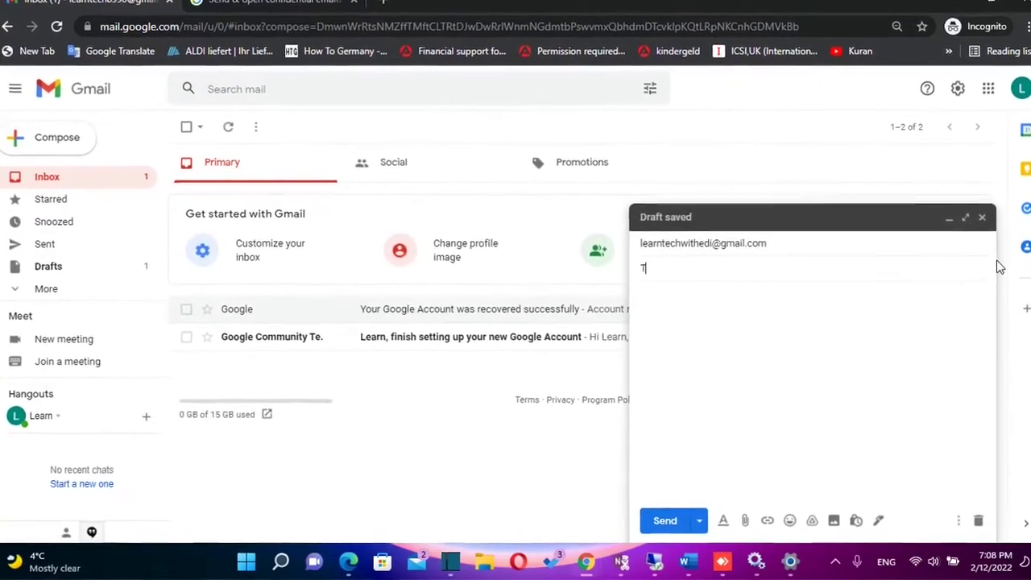
{"action": "type", "text": "est"}
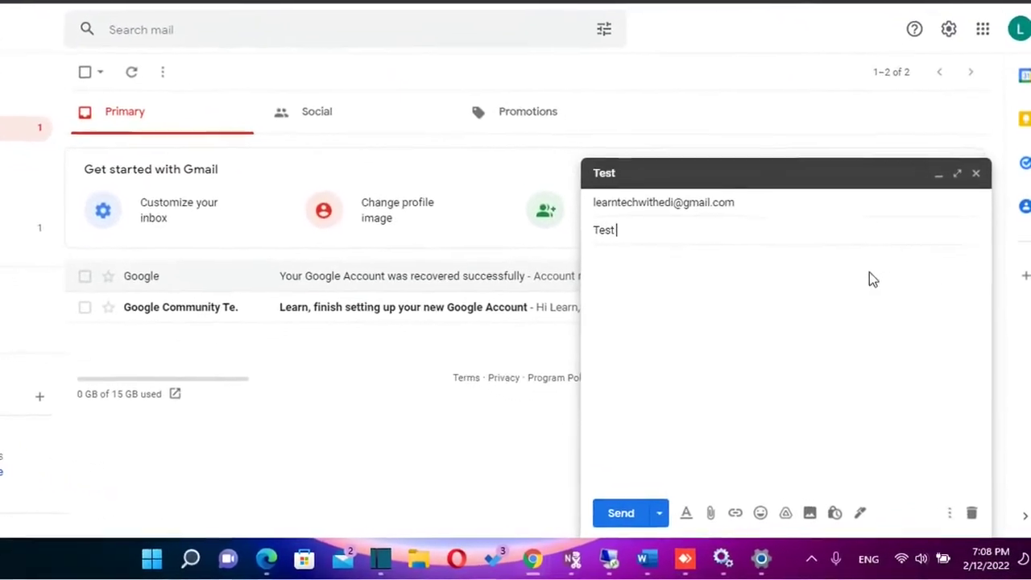
{"action": "left_click", "coordinate": [651, 282]}
{"action": "type", "text": "Hello,"}
{"action": "key", "text": "Return"}
{"action": "type", "text": "this is a confidential email."}
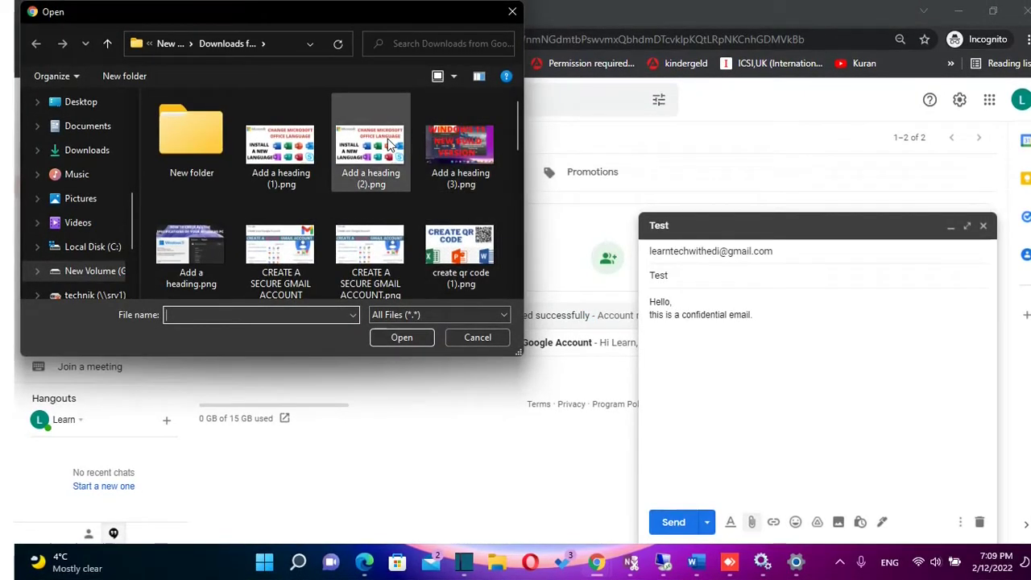
{"action": "mouse_move", "coordinate": [280, 153]}
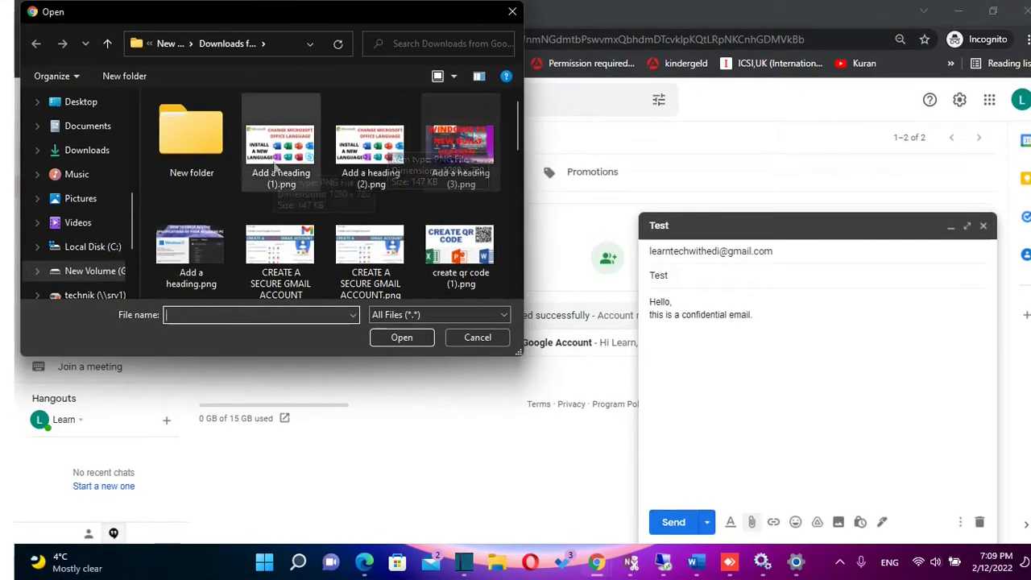
Step: Attach the image 'Add a heading (3).png' from Downloads to the draft
{"action": "double_click", "coordinate": [461, 152]}
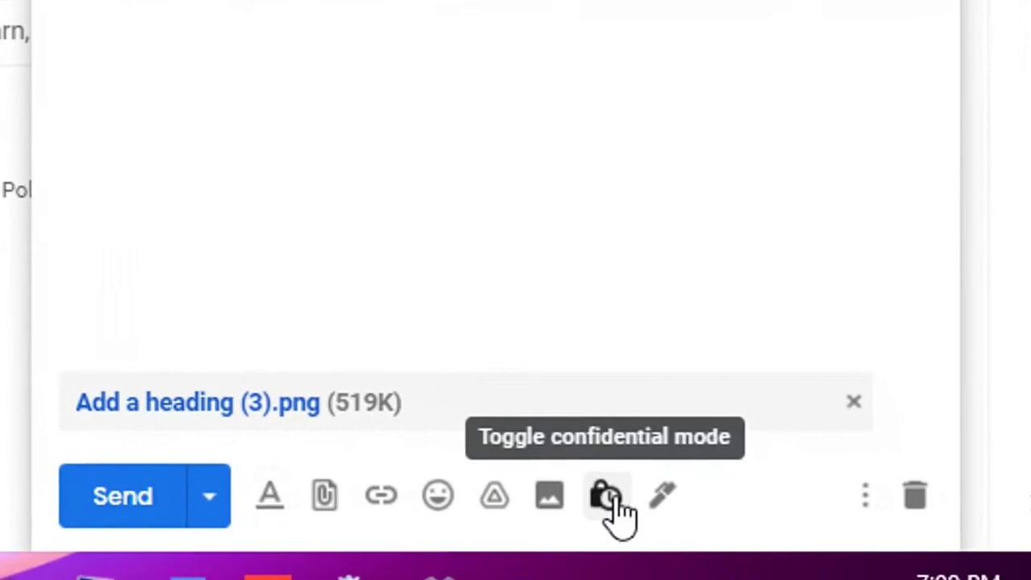
Step: Turn on confidential mode expiring in 1 week (Feb 19, 2022) with SMS passcode required
{"action": "left_click", "coordinate": [608, 497]}
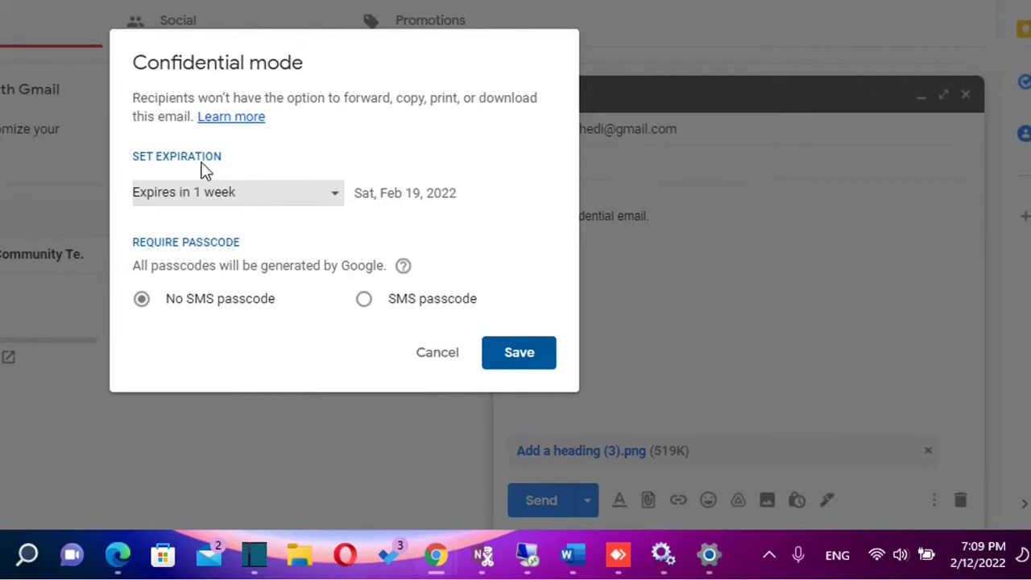
{"action": "left_click", "coordinate": [237, 211]}
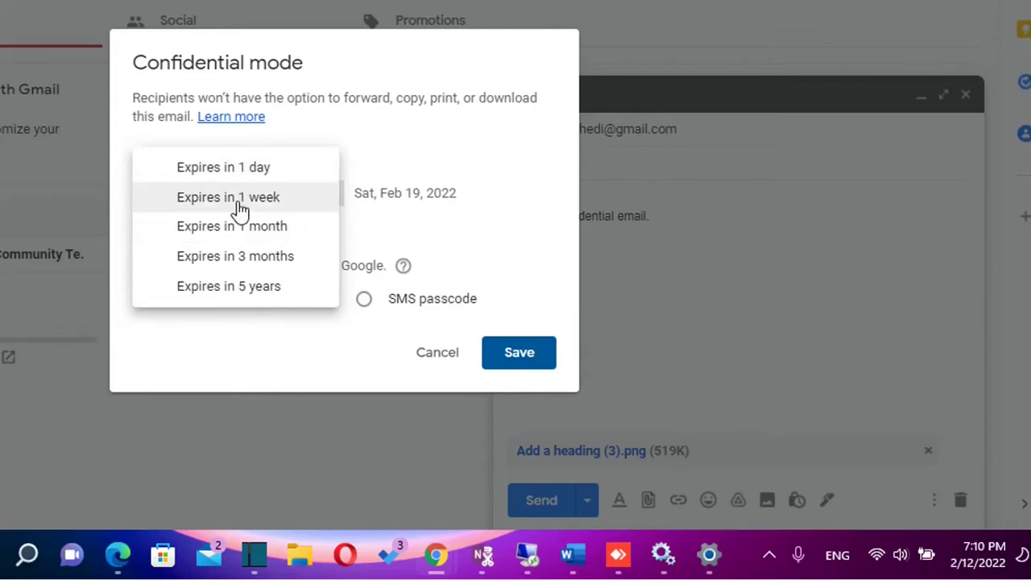
{"action": "left_click", "coordinate": [241, 207]}
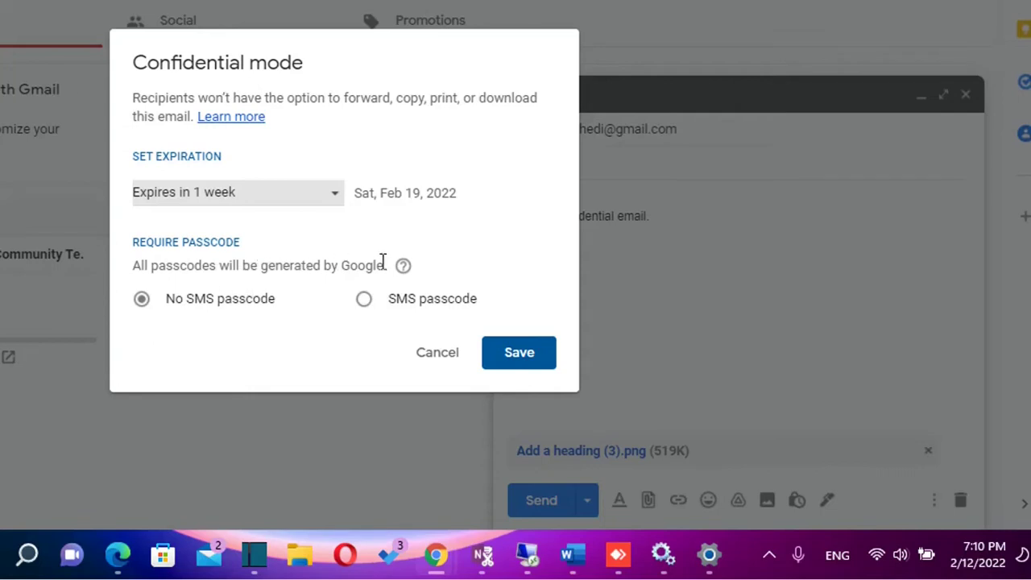
{"action": "left_click", "coordinate": [364, 305]}
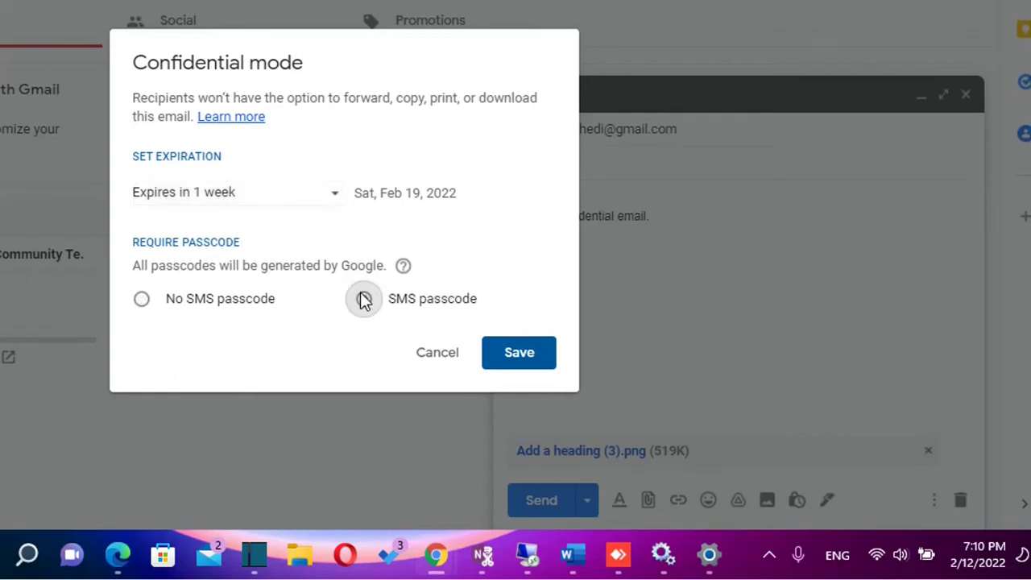
{"action": "left_click", "coordinate": [153, 305]}
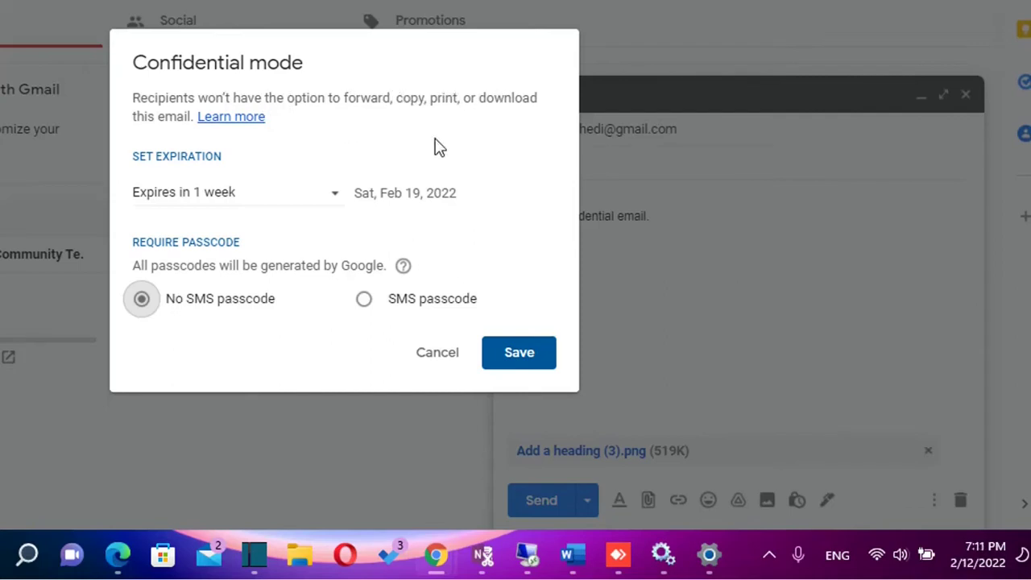
{"action": "left_click", "coordinate": [364, 299]}
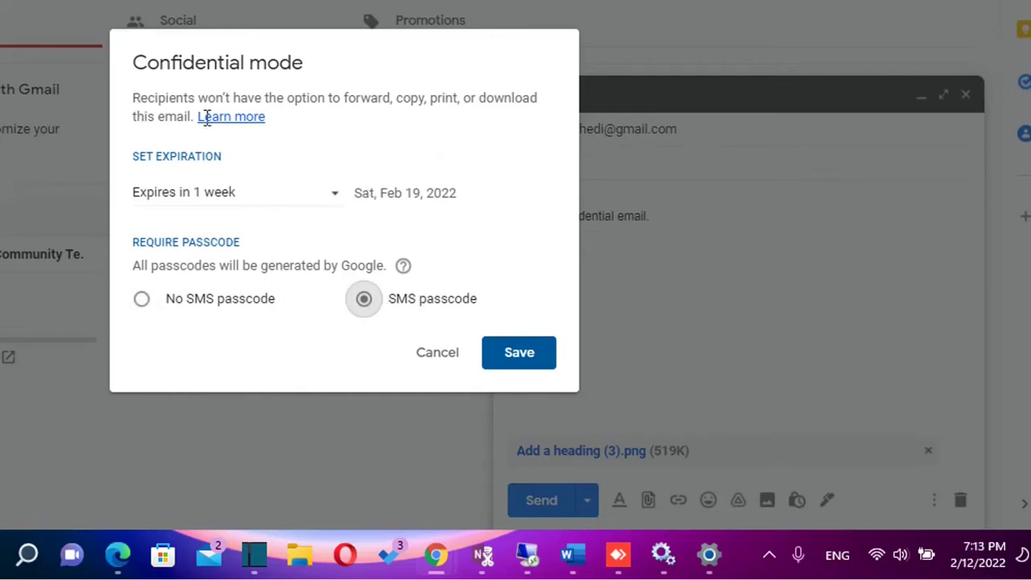
{"action": "left_click", "coordinate": [513, 361]}
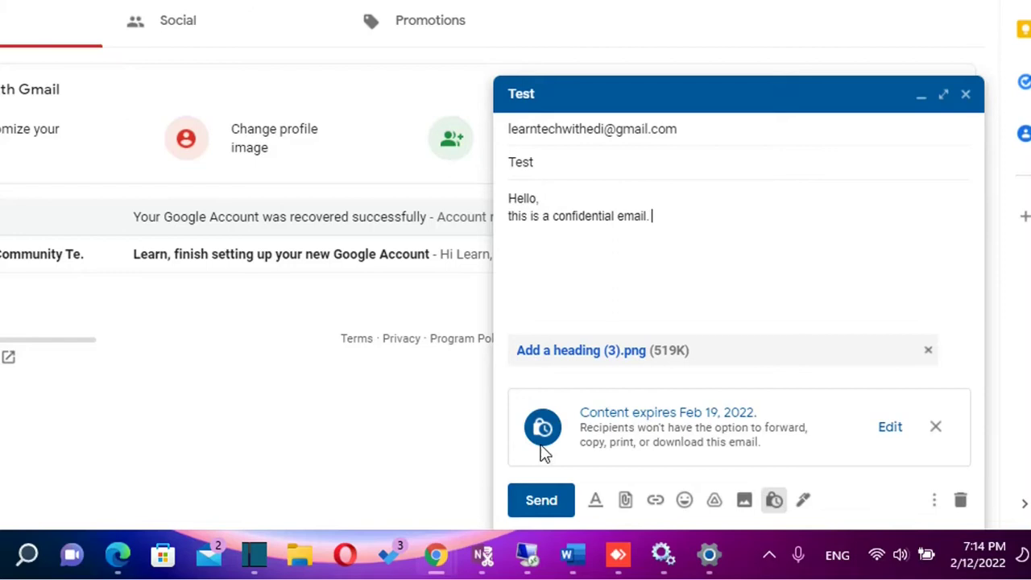
Step: Send the email, selecting the country code to confirm the recipient's phone number
{"action": "left_click", "coordinate": [515, 501]}
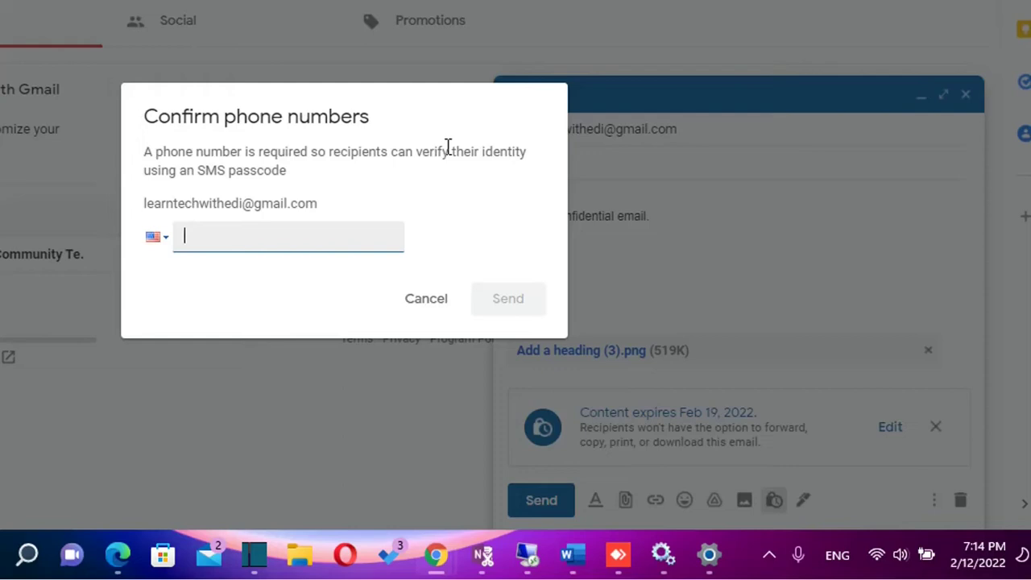
{"action": "left_click", "coordinate": [156, 237]}
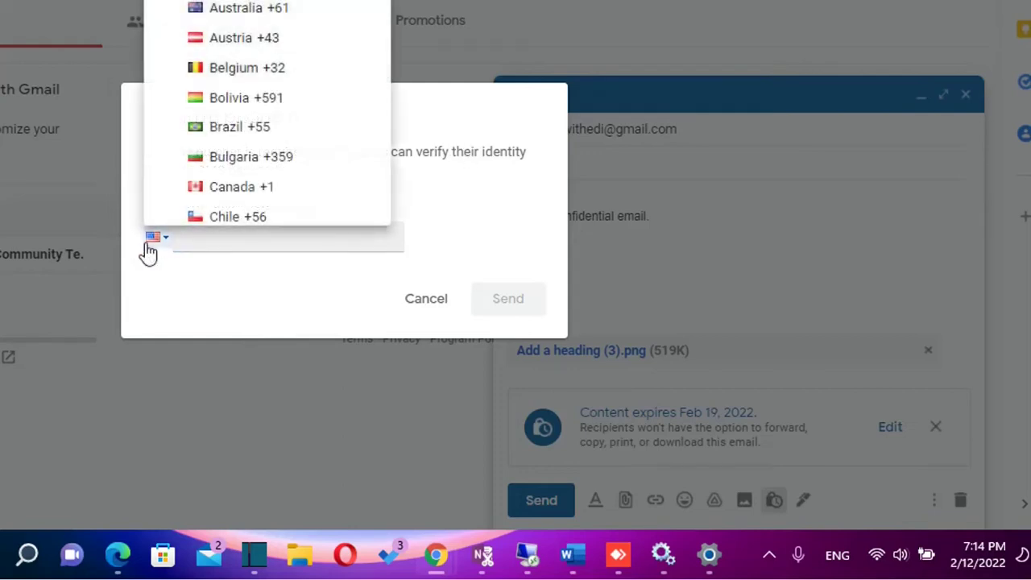
{"action": "scroll", "coordinate": [242, 105], "scroll_direction": "down", "scroll_amount": 2}
{"action": "scroll", "coordinate": [258, 141], "scroll_direction": "down", "scroll_amount": 2}
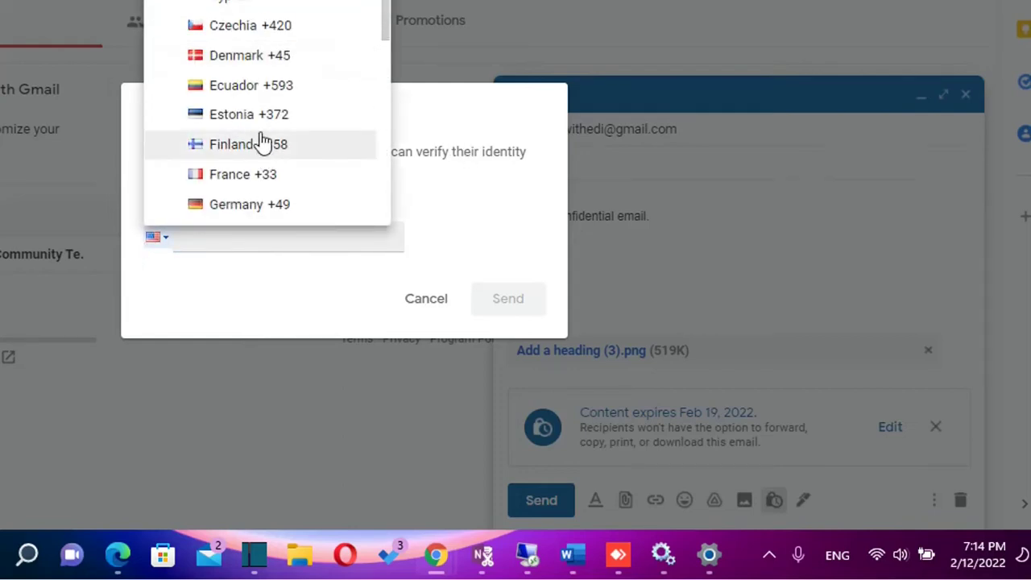
{"action": "scroll", "coordinate": [254, 145], "scroll_direction": "down", "scroll_amount": 2}
{"action": "scroll", "coordinate": [244, 151], "scroll_direction": "down", "scroll_amount": 5}
{"action": "scroll", "coordinate": [272, 155], "scroll_direction": "down", "scroll_amount": 1}
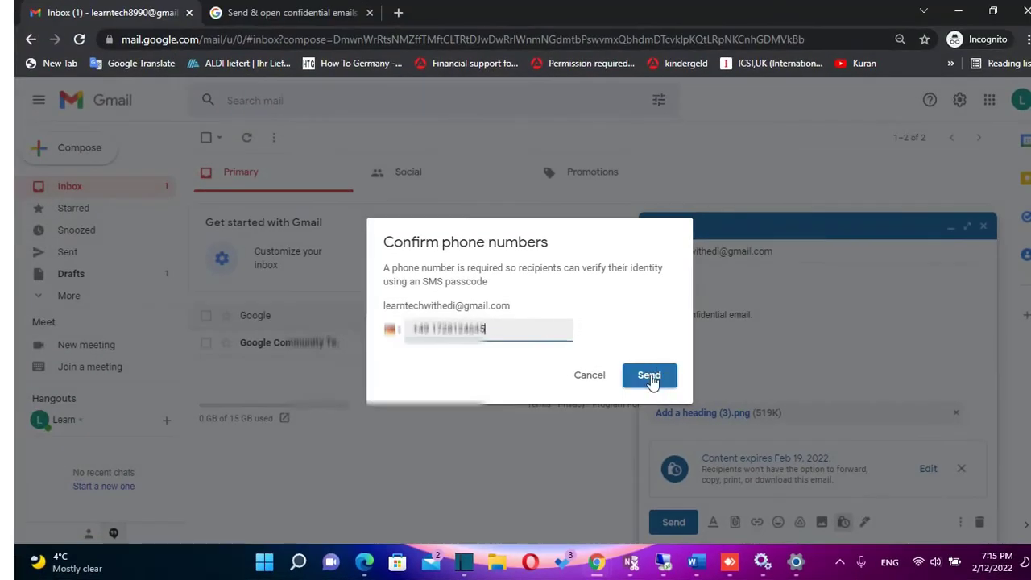
{"action": "left_click", "coordinate": [651, 379]}
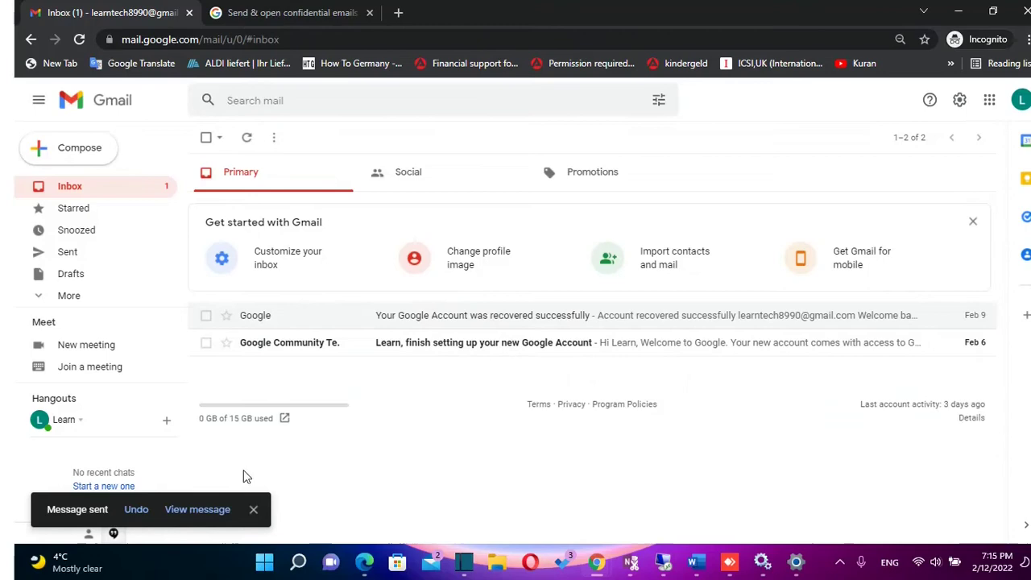
Step: As recipient, unlock the Test email with the SMS passcode, view it, and return to the inbox
{"action": "left_click", "coordinate": [253, 509]}
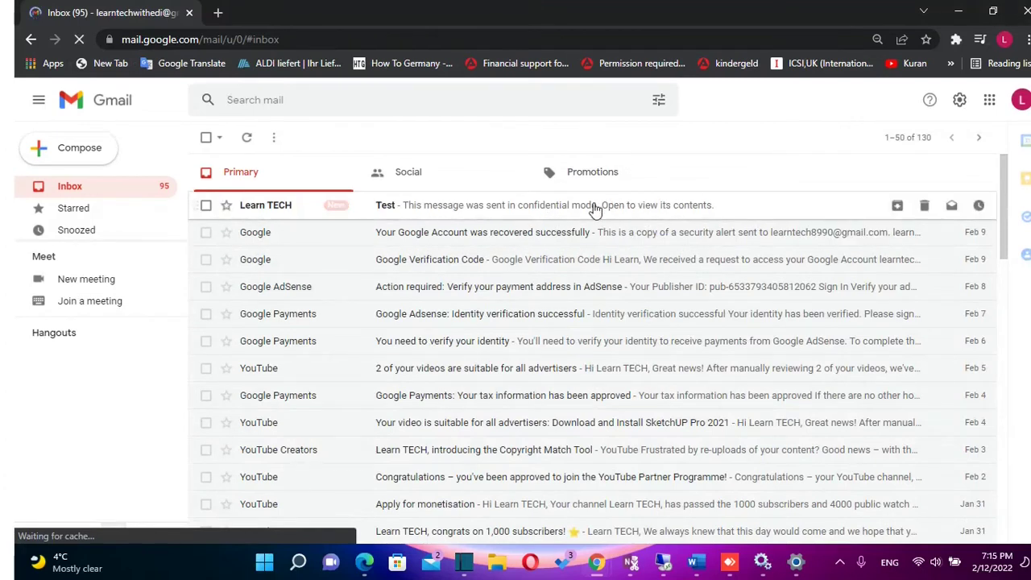
{"action": "left_click", "coordinate": [431, 211]}
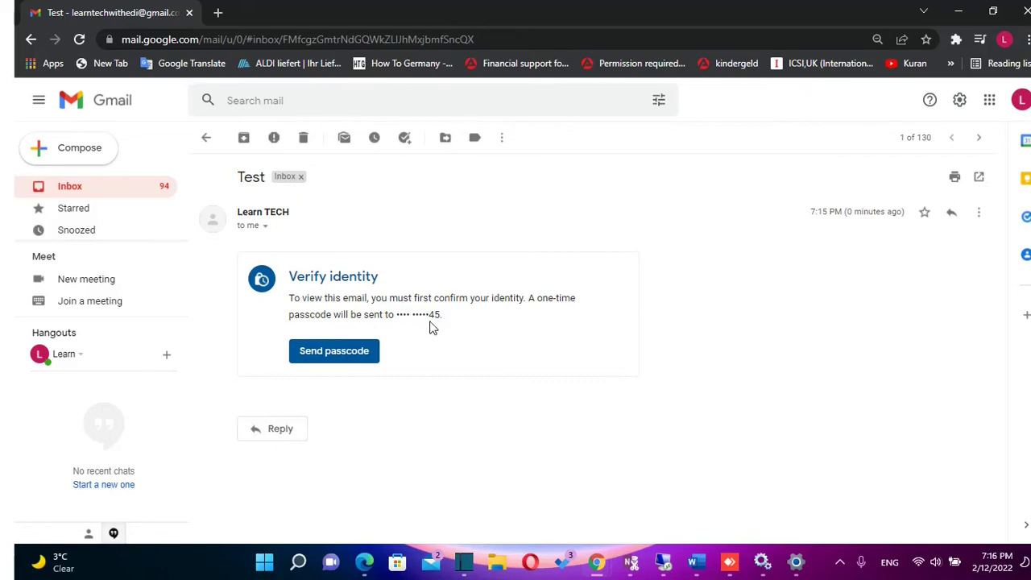
{"action": "left_click", "coordinate": [329, 363]}
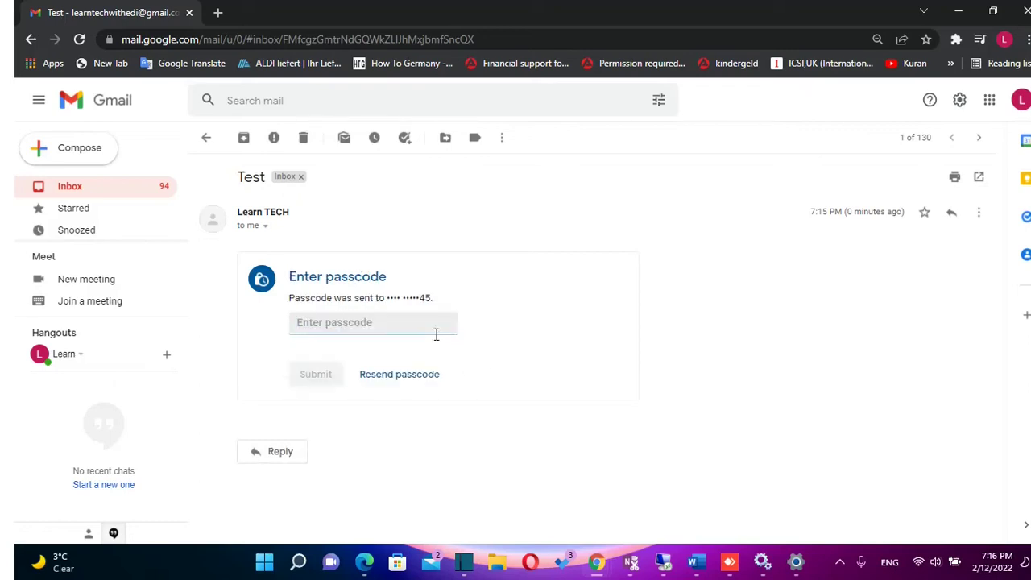
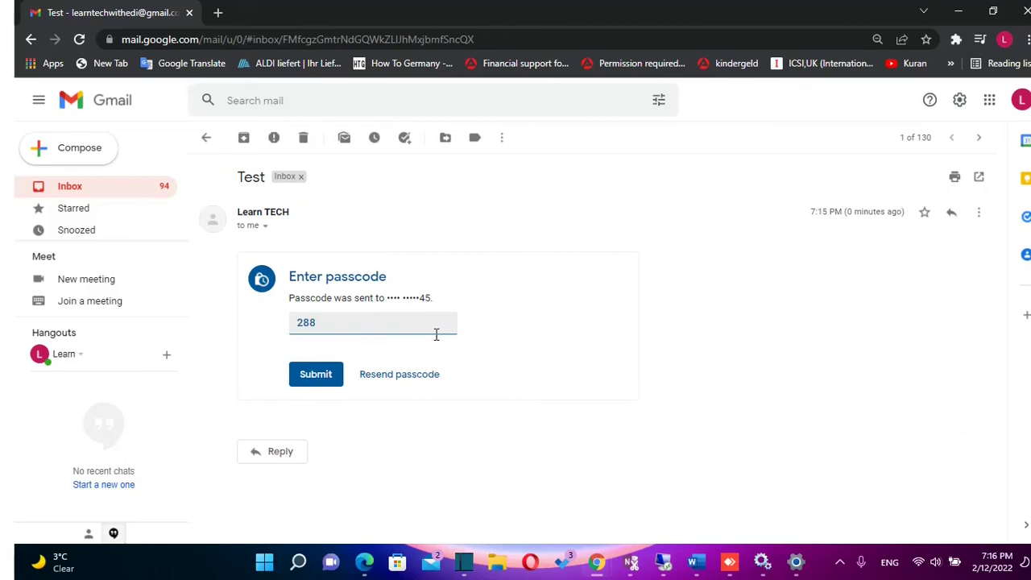
{"action": "key", "text": "Return"}
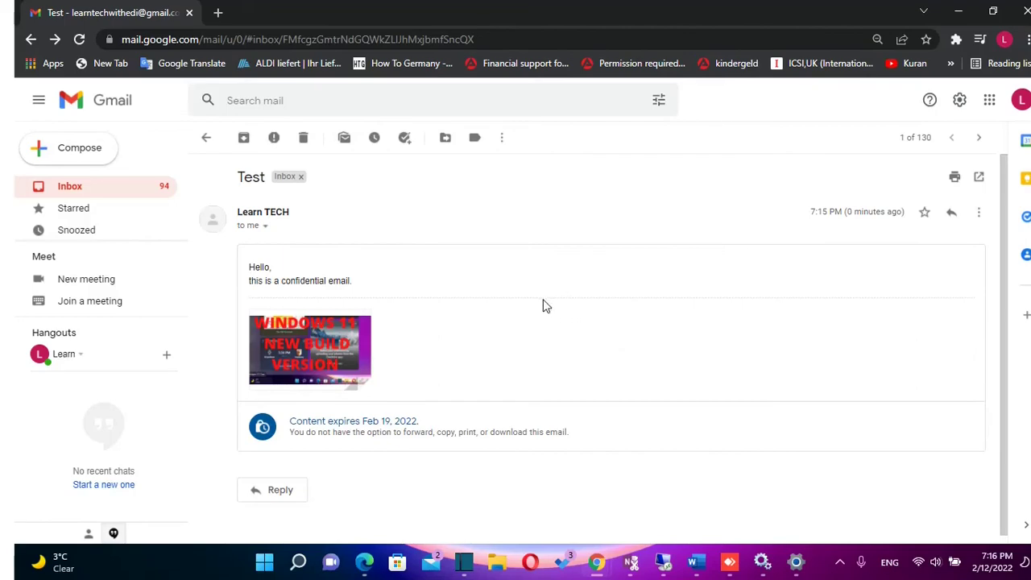
{"action": "key", "text": "alt+Left"}
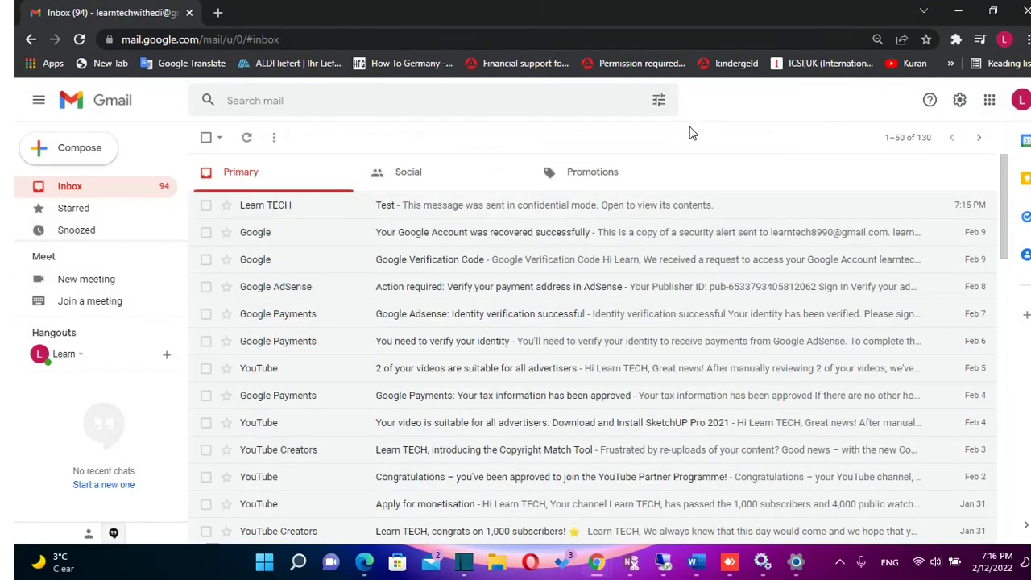
Step: In the sender's window, revoke access to the sent Test email, then minimize the window
{"action": "left_click", "coordinate": [959, 11]}
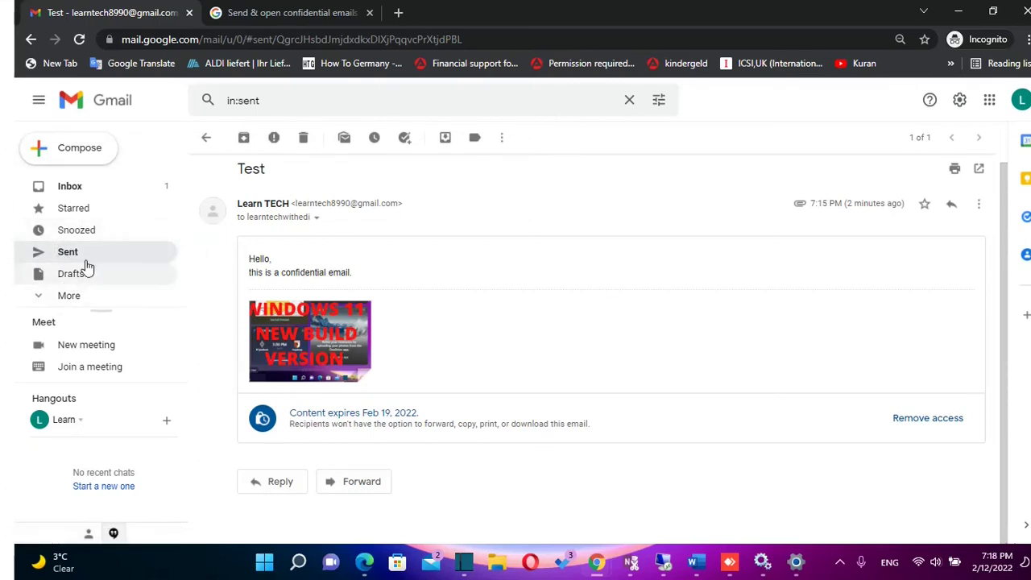
{"action": "key", "text": "F5"}
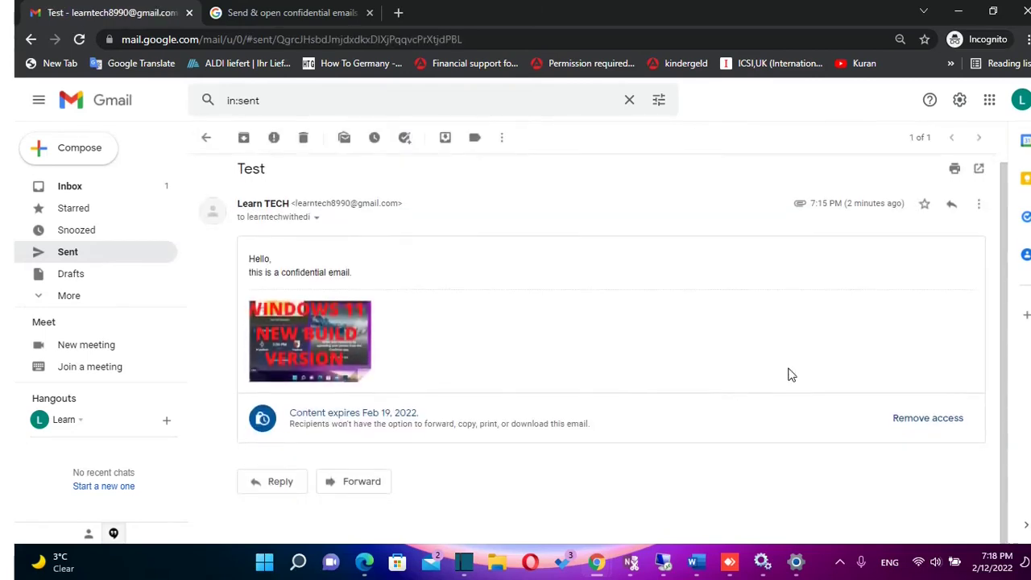
{"action": "left_click", "coordinate": [926, 421]}
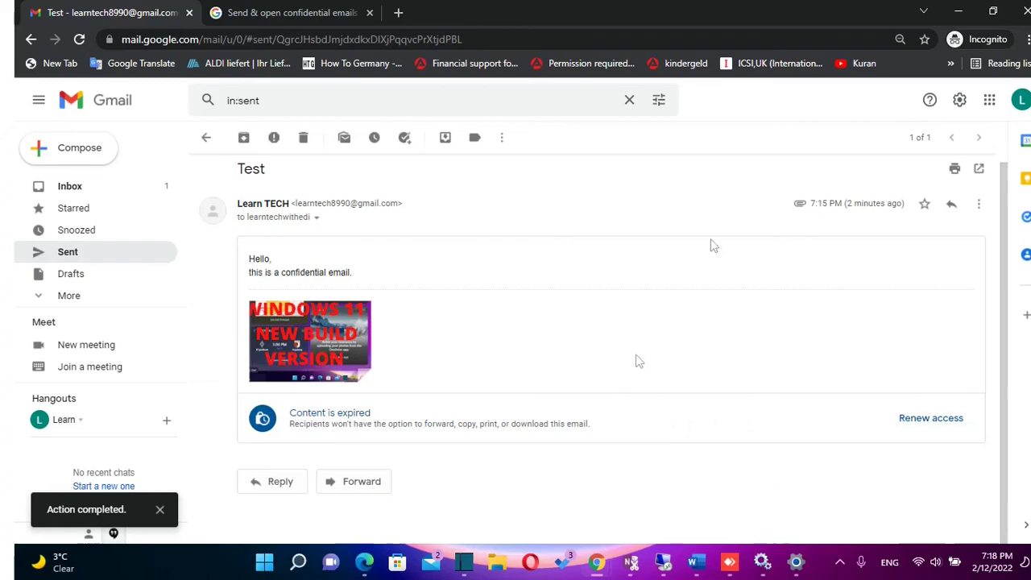
{"action": "left_click", "coordinate": [962, 13]}
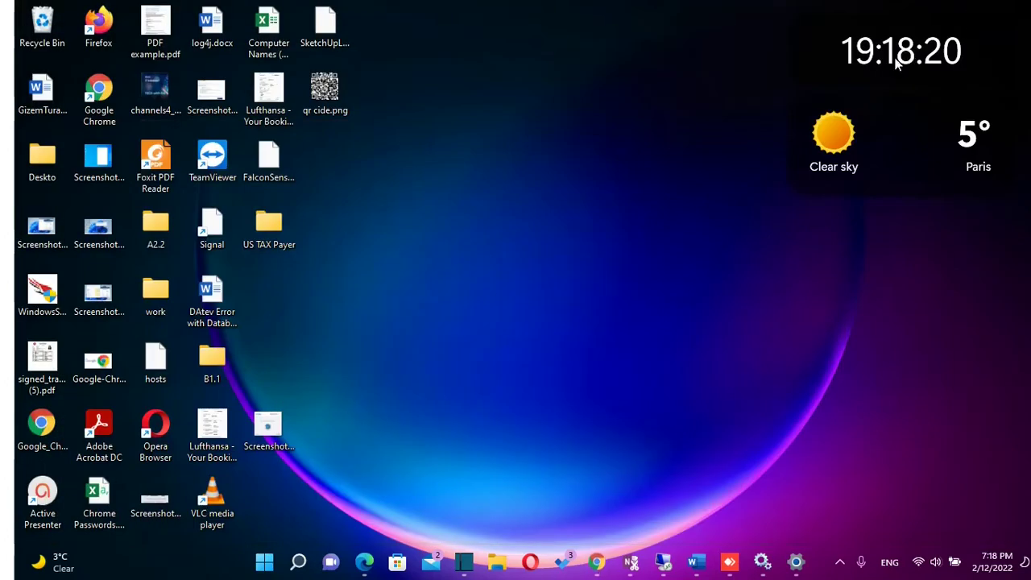
{"action": "mouse_move", "coordinate": [596, 562]}
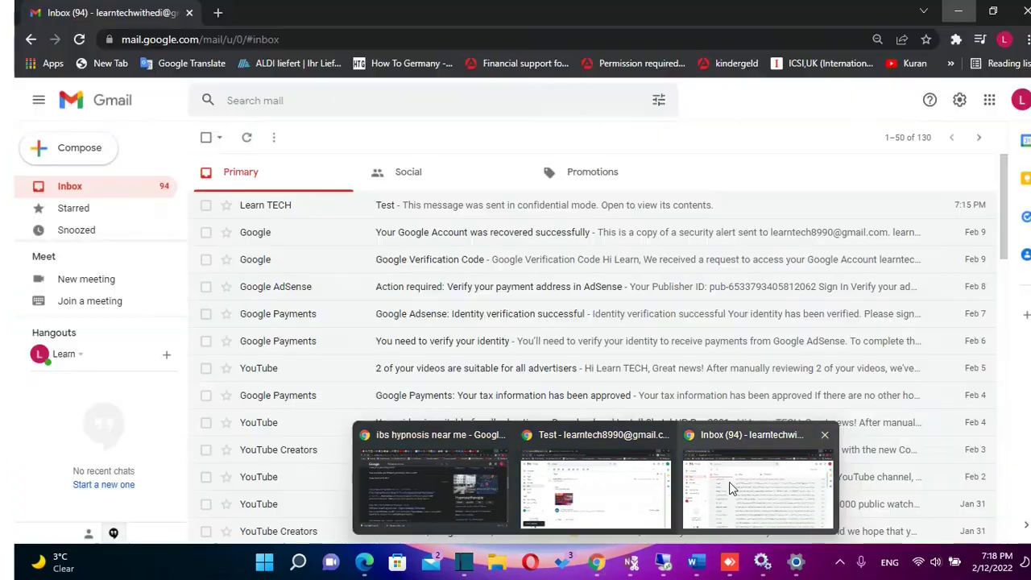
Step: Bring back the recipient's Test email to confirm it shows 'Email has expired'
{"action": "left_click", "coordinate": [731, 487]}
{"action": "left_click", "coordinate": [435, 206]}
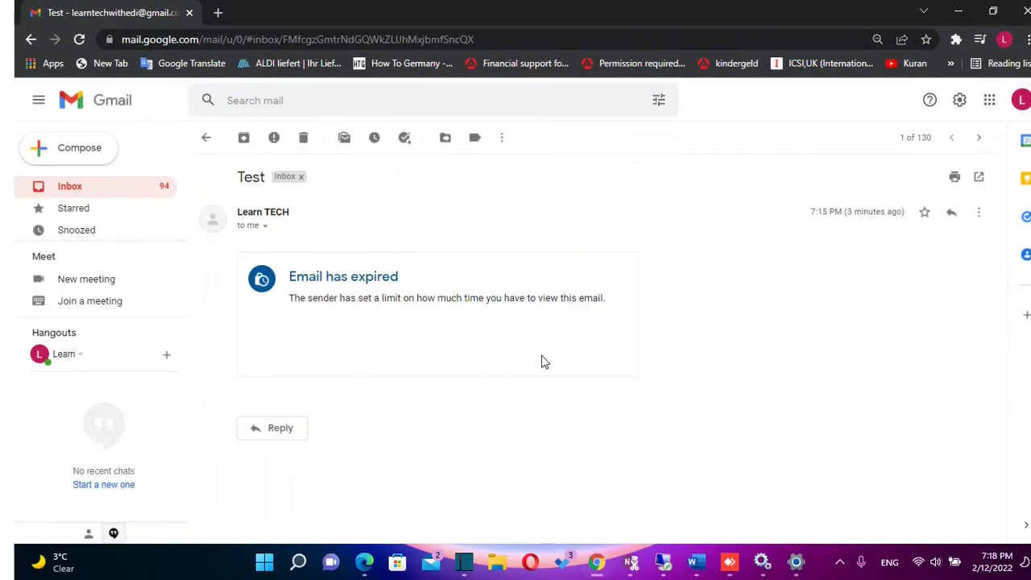